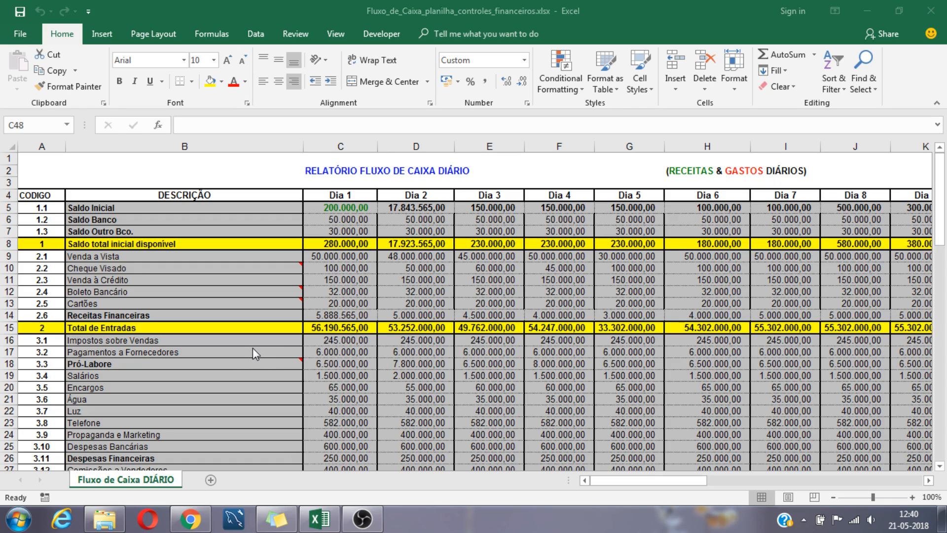
# - Examine the daily cash flow report from the opening balances and income rows down to the expense totals and final balance
pyautogui.click(169, 324)
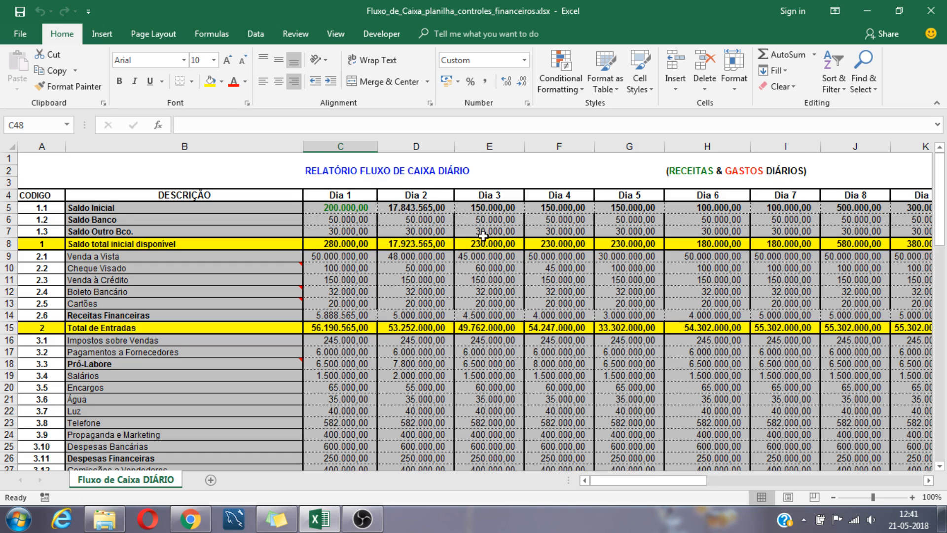
pyautogui.scroll(-6, 484, 237)
pyautogui.scroll(-6, 401, 236)
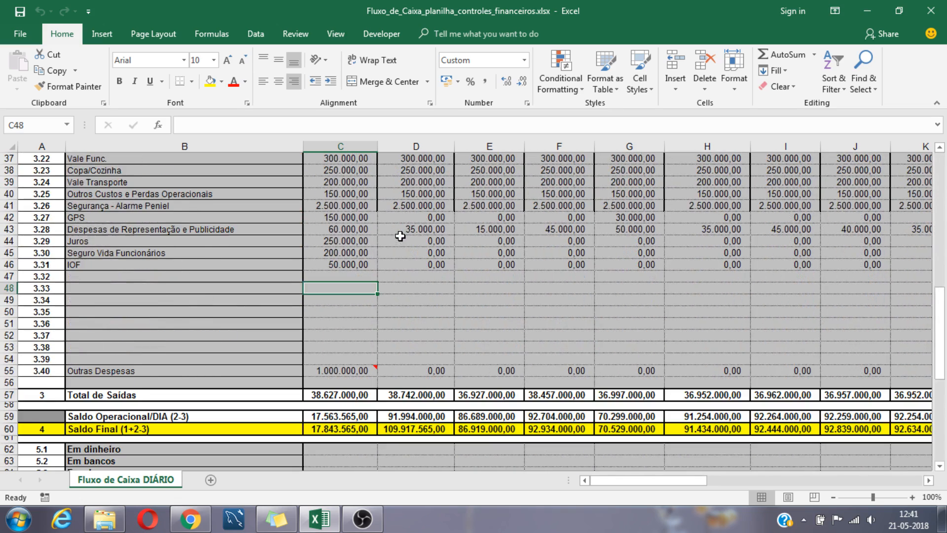
pyautogui.scroll(2, 402, 246)
pyautogui.scroll(10, 403, 250)
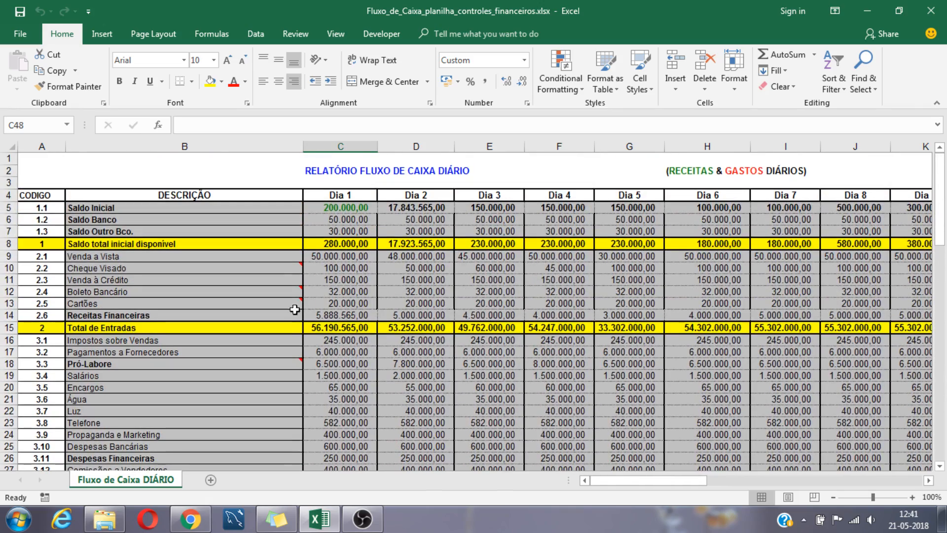
pyautogui.scroll(-1, 226, 264)
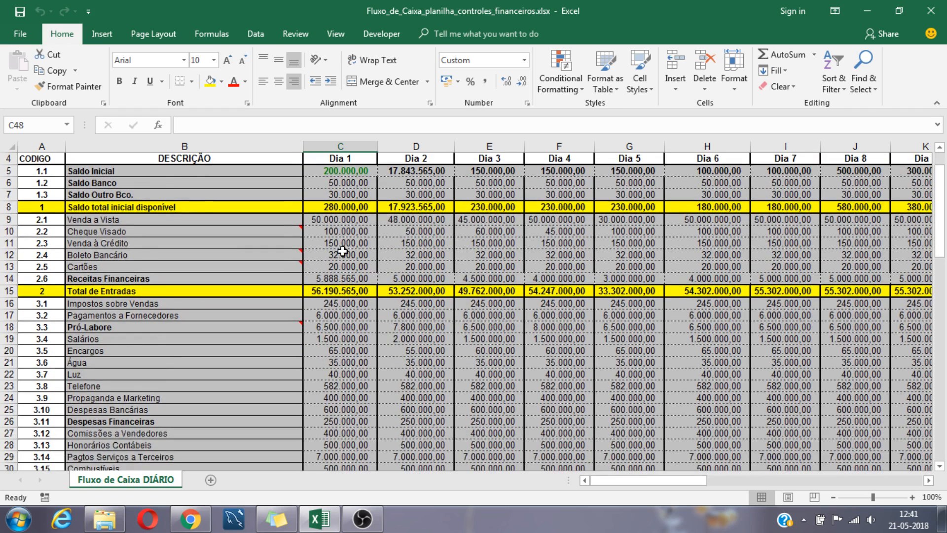
pyautogui.scroll(1, 343, 252)
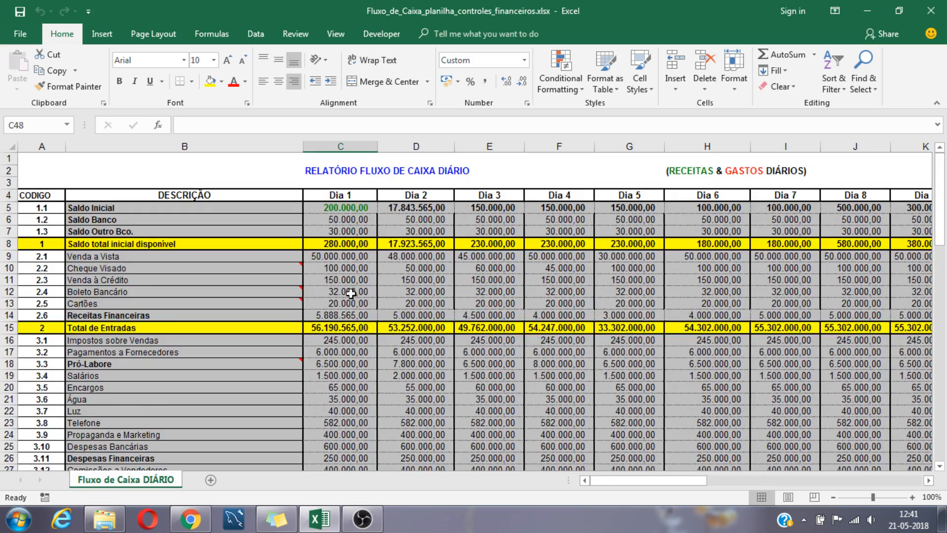
pyautogui.scroll(-5, 345, 295)
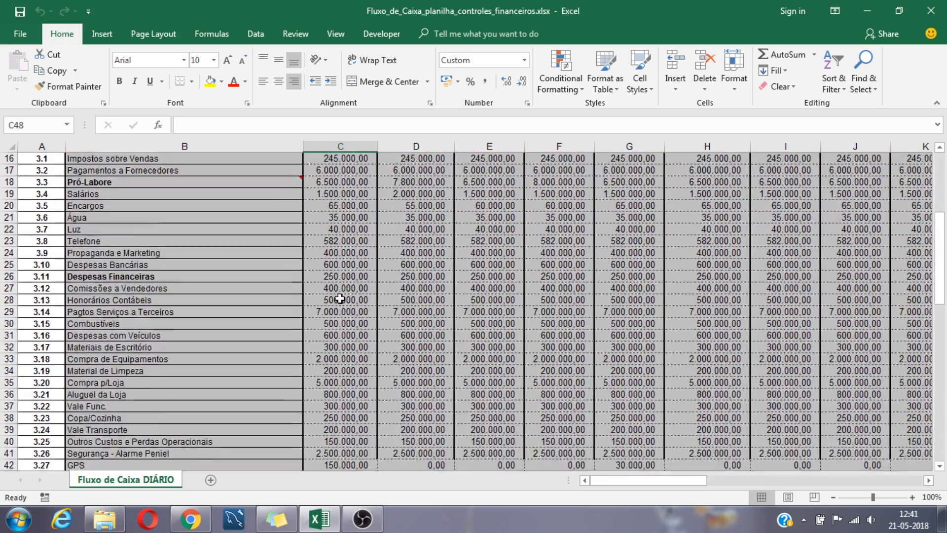
pyautogui.scroll(-5, 340, 299)
pyautogui.scroll(-1, 352, 360)
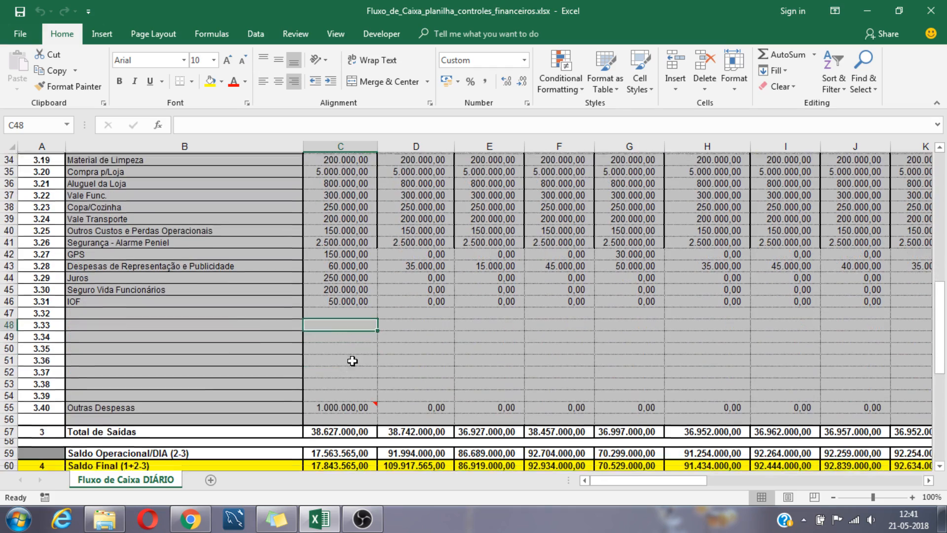
pyautogui.scroll(2, 436, 356)
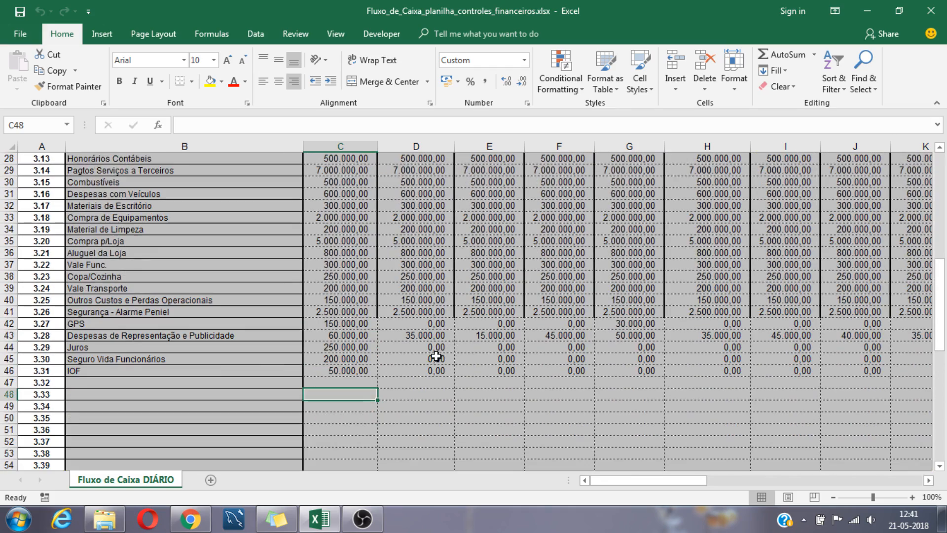
pyautogui.scroll(9, 436, 357)
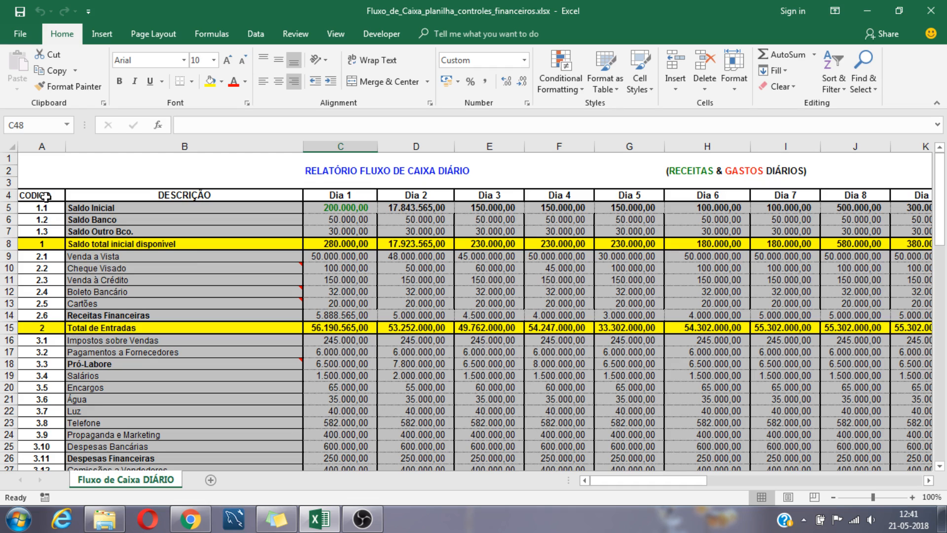
# - Select the cash flow table from the CODIGO header in A4 across all columns to AH, down to the Outras Despesas row
pyautogui.click(47, 195)
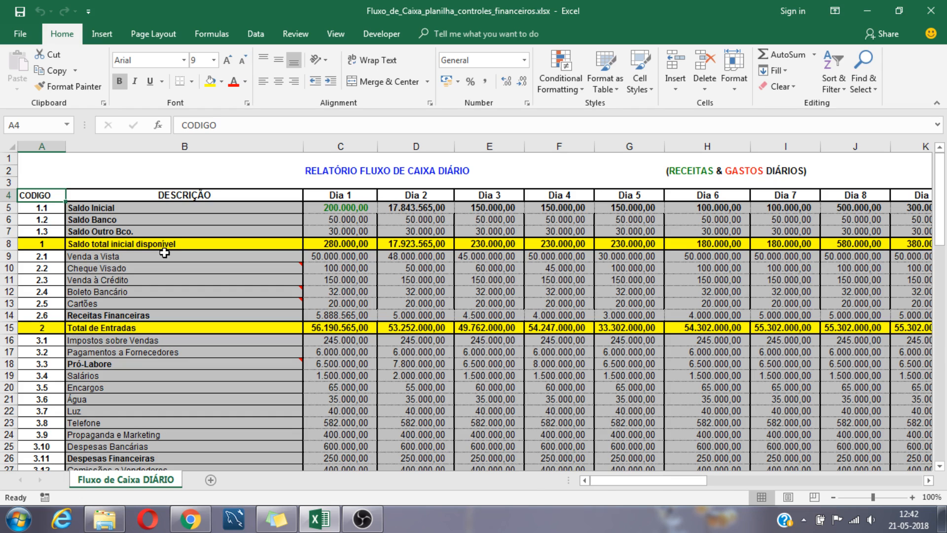
pyautogui.hotkey('ctrl', 'shift', 'End')
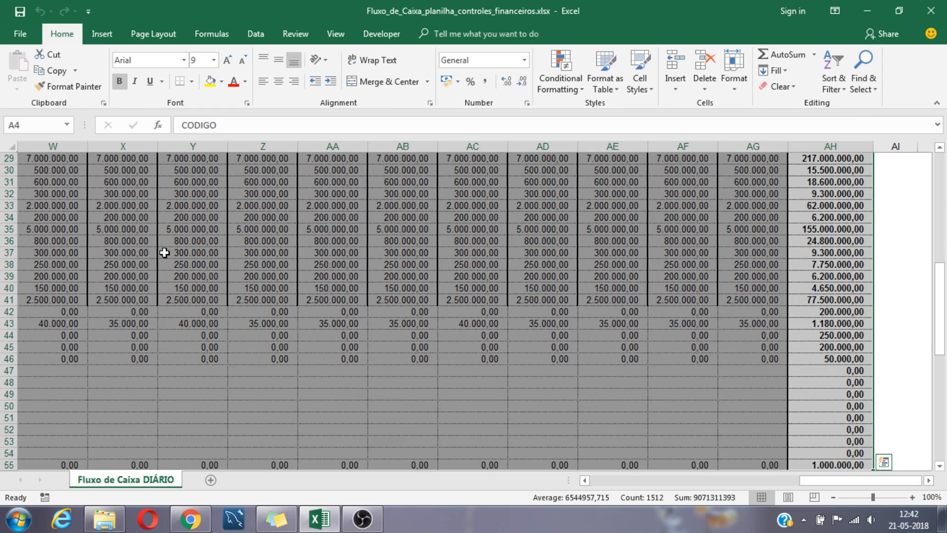
pyautogui.scroll(-5, 173, 321)
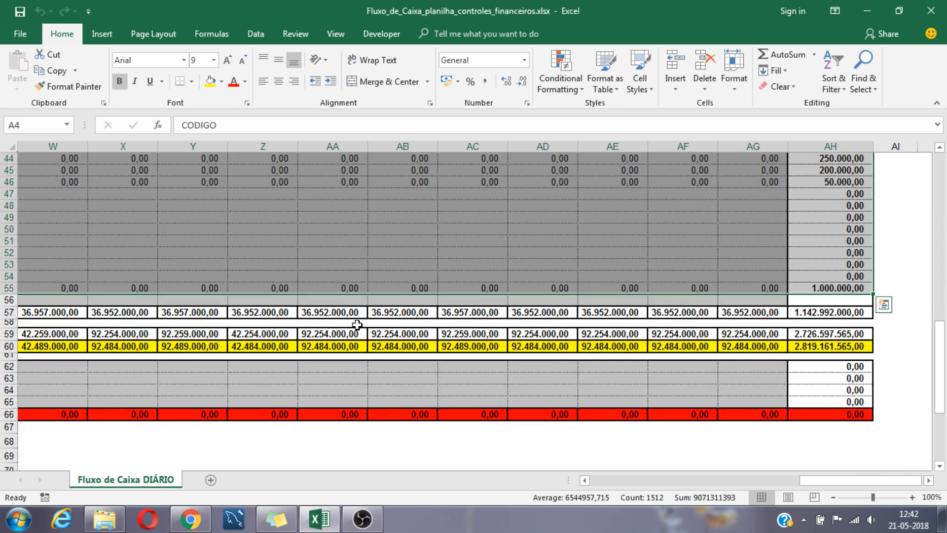
pyautogui.moveTo(820, 481); pyautogui.dragTo(561, 499)
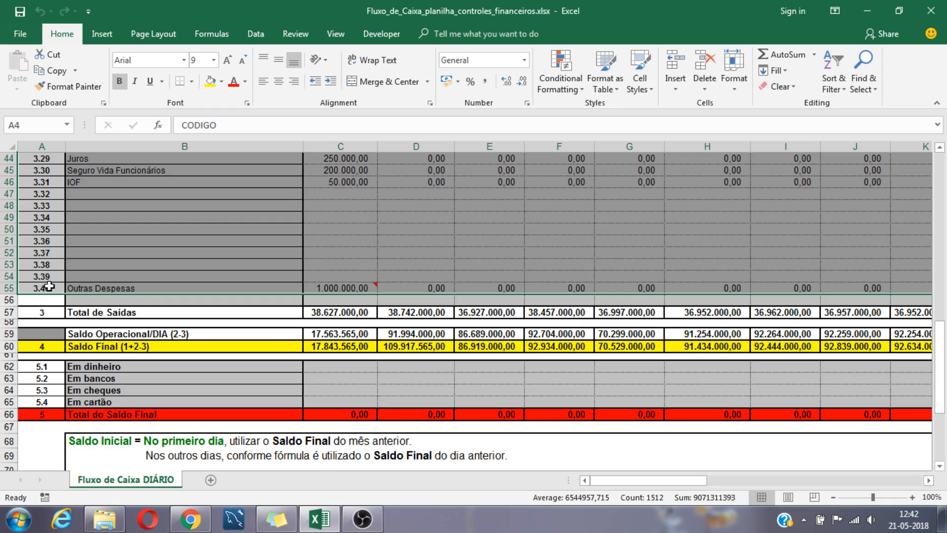
pyautogui.scroll(1, 74, 295)
pyautogui.scroll(13, 94, 323)
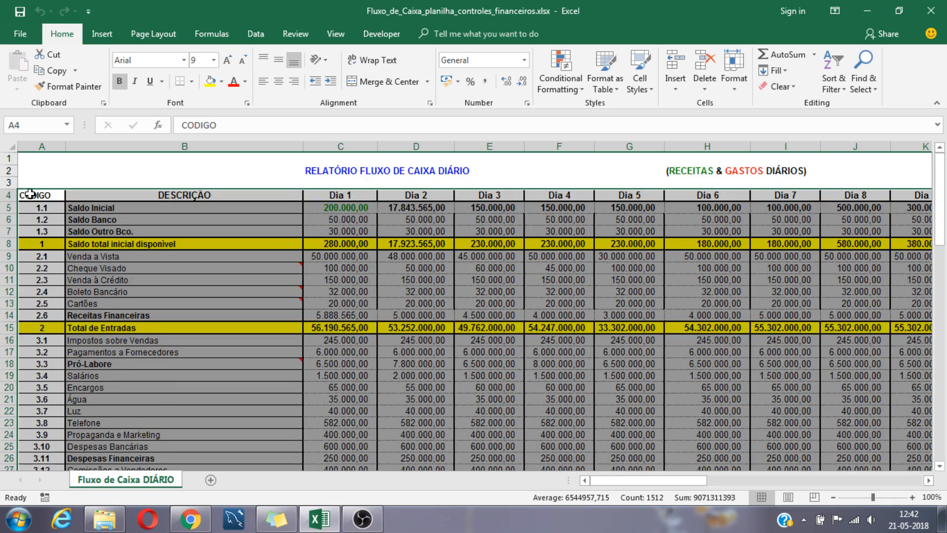
pyautogui.scroll(-17, 231, 243)
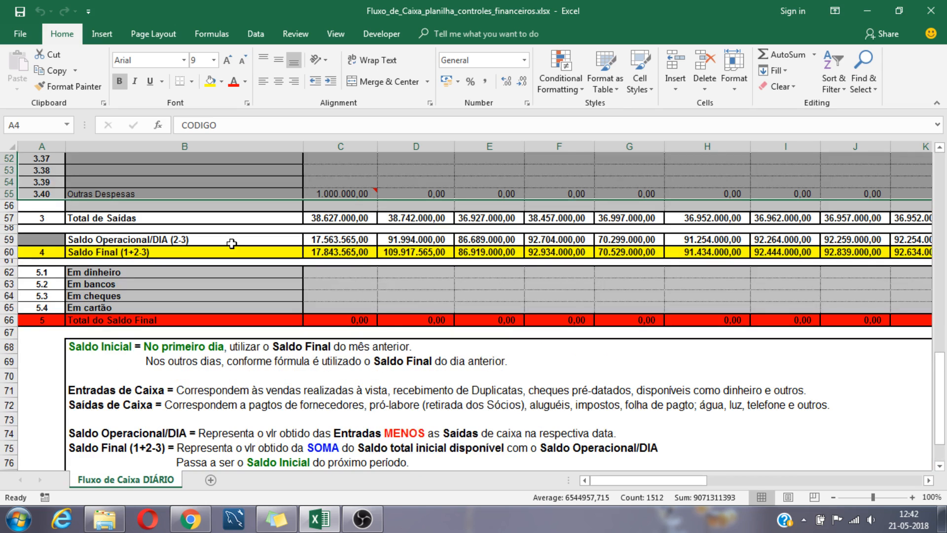
# - Extend the table selection down to the Total do Saldo Final row so it covers A4:AH66
pyautogui.hotkey('ctrl', 'shift', 'Down')
pyautogui.hotkey('ctrl', 'shift', 'Down')
pyautogui.hotkey('ctrl', 'shift', 'Down')
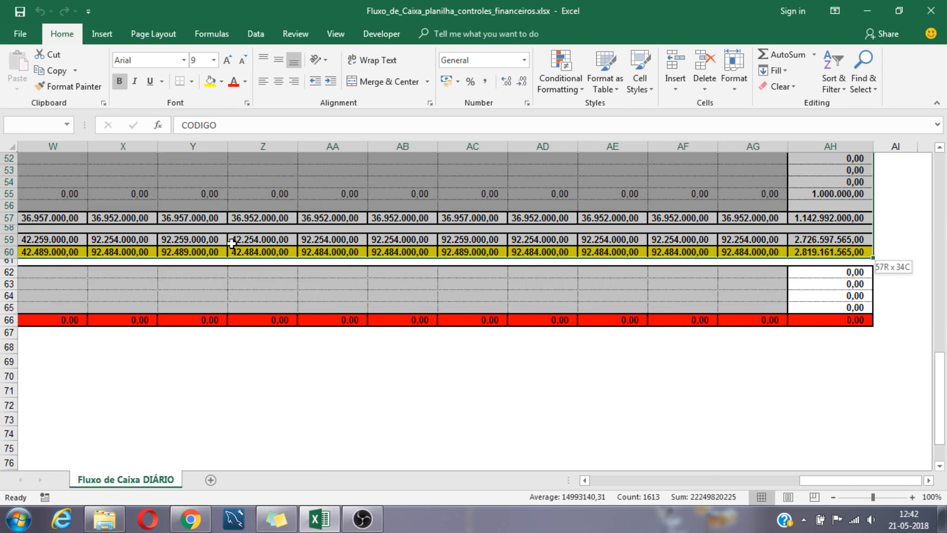
pyautogui.hotkey('ctrl', 'shift', 'Down')
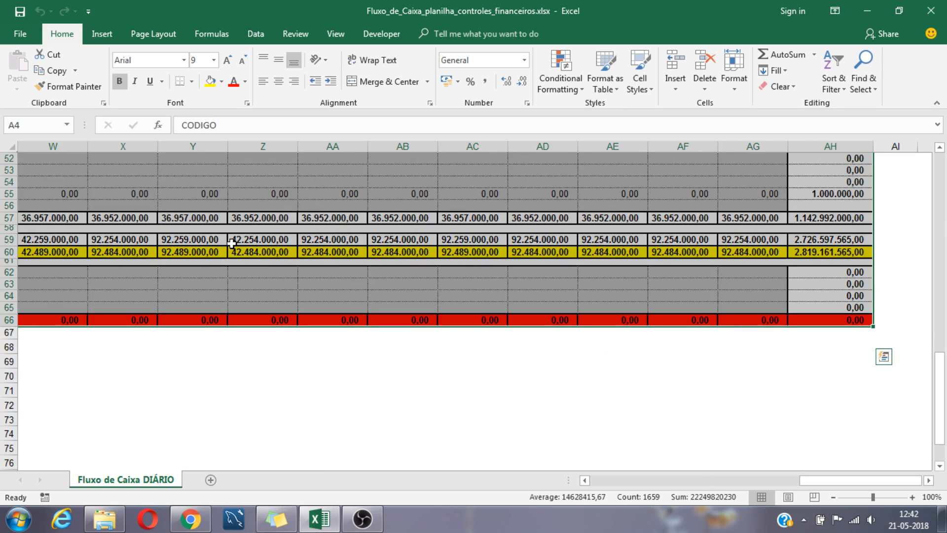
pyautogui.moveTo(813, 478); pyautogui.dragTo(605, 488)
pyautogui.click(594, 484)
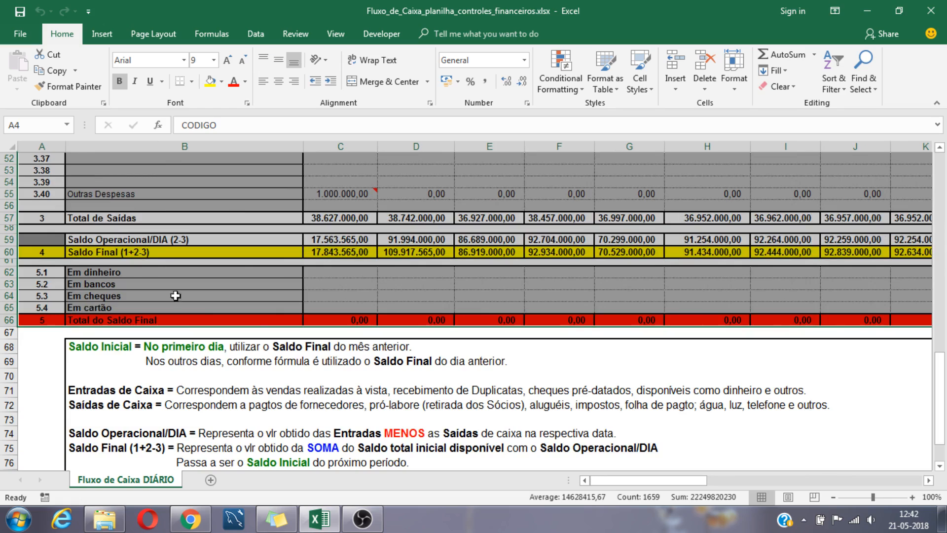
pyautogui.scroll(3, 176, 296)
pyautogui.scroll(14, 263, 305)
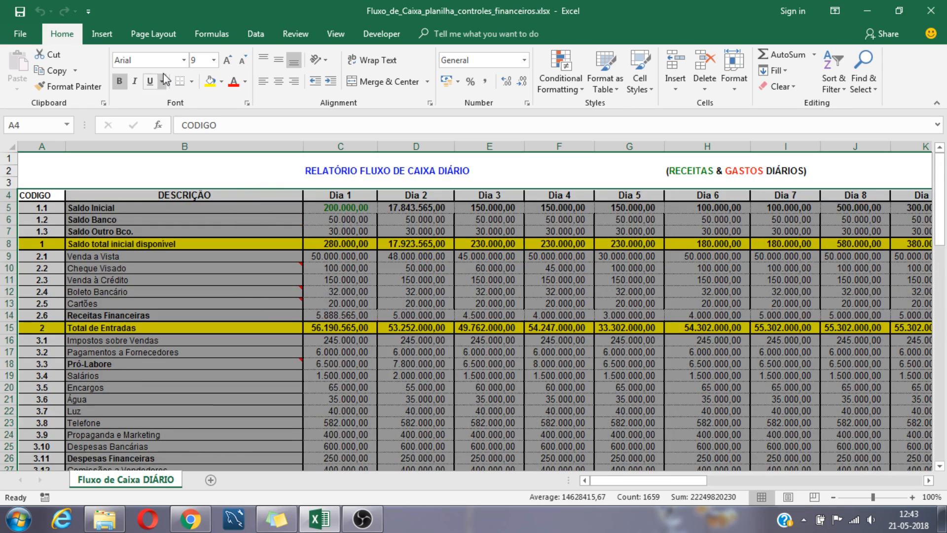
# - Insert a PivotTable based on the selected cash flow range, placed in a new worksheet
pyautogui.click(255, 34)
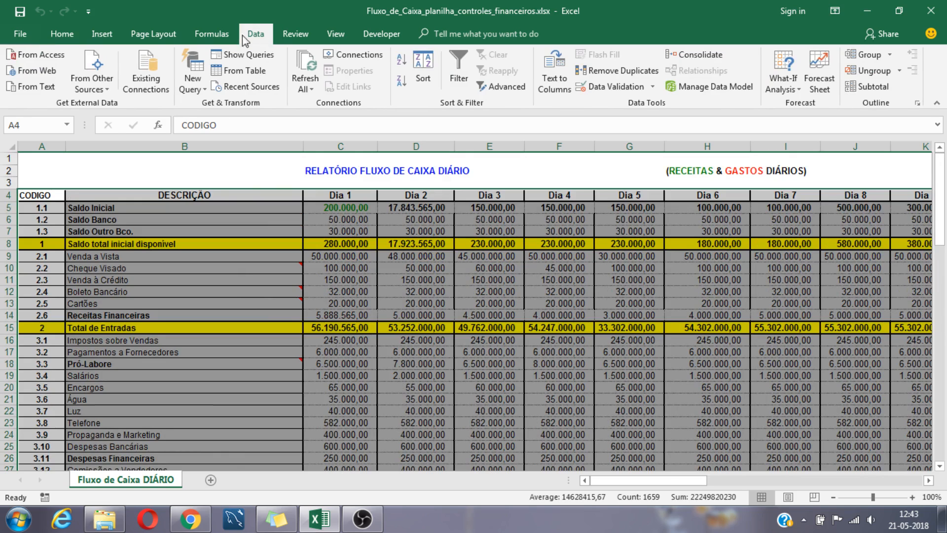
pyautogui.click(101, 35)
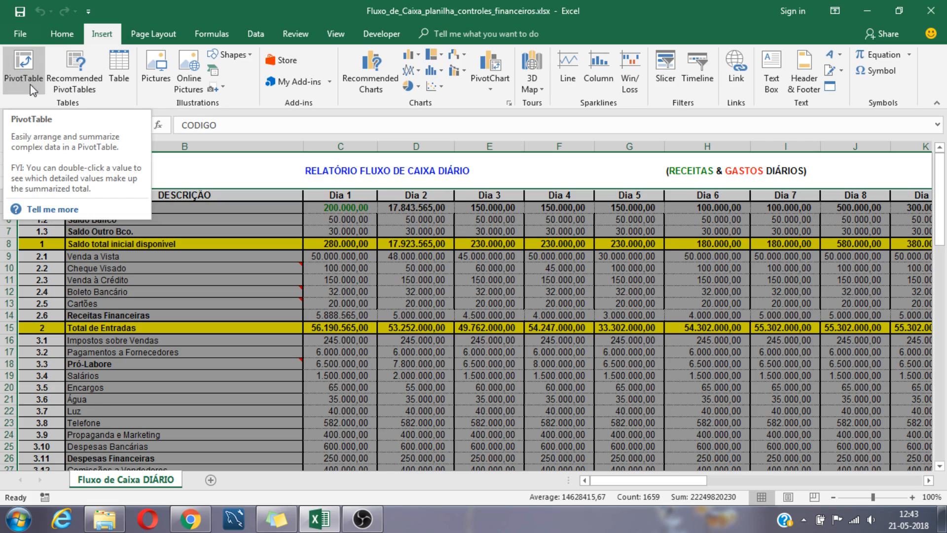
pyautogui.click(26, 72)
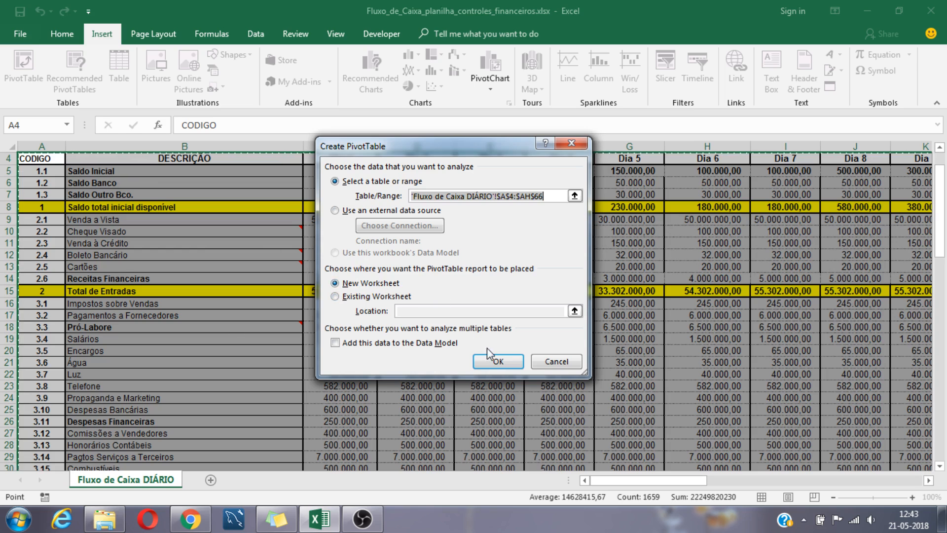
pyautogui.click(493, 360)
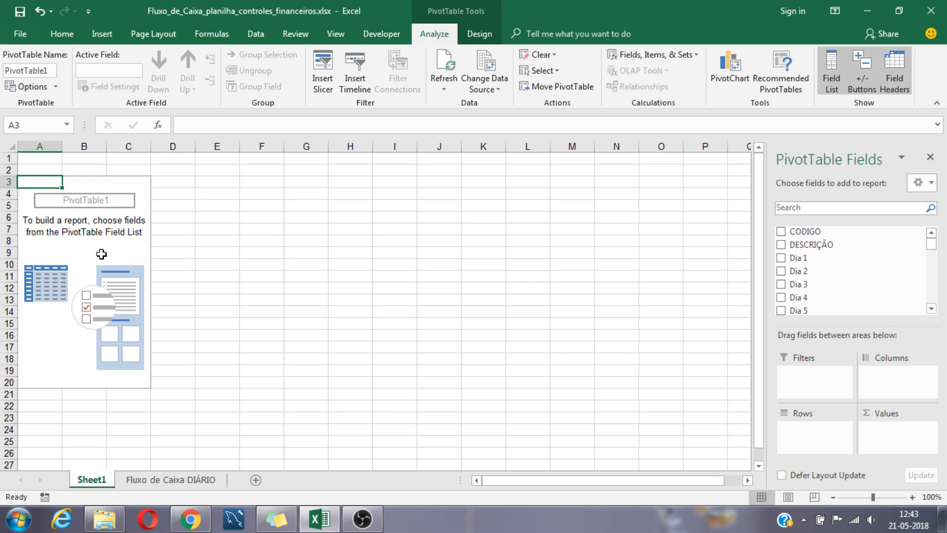
# - Add CODIGO and DESCRIÇÃO as PivotTable rows, and Dia 1 and Dia 2 as summed values
pyautogui.click(781, 232)
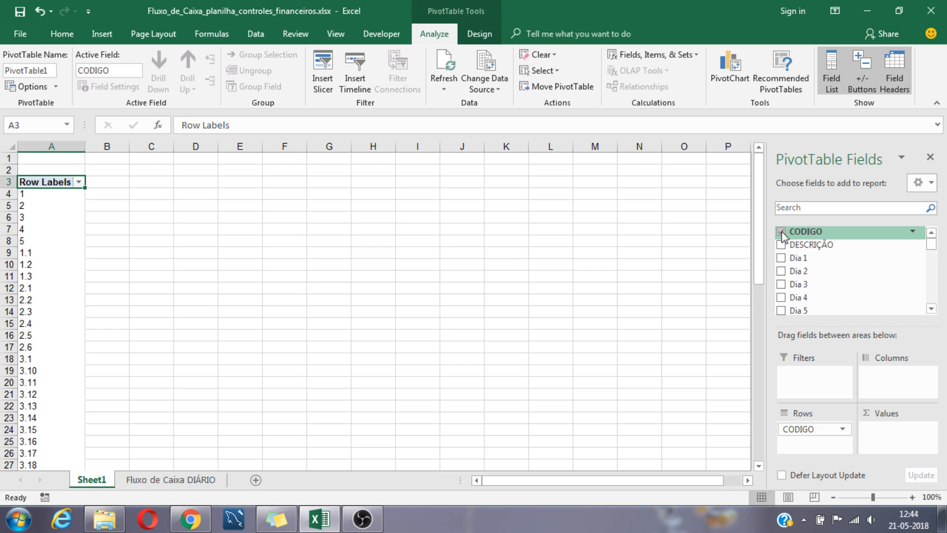
pyautogui.click(781, 244)
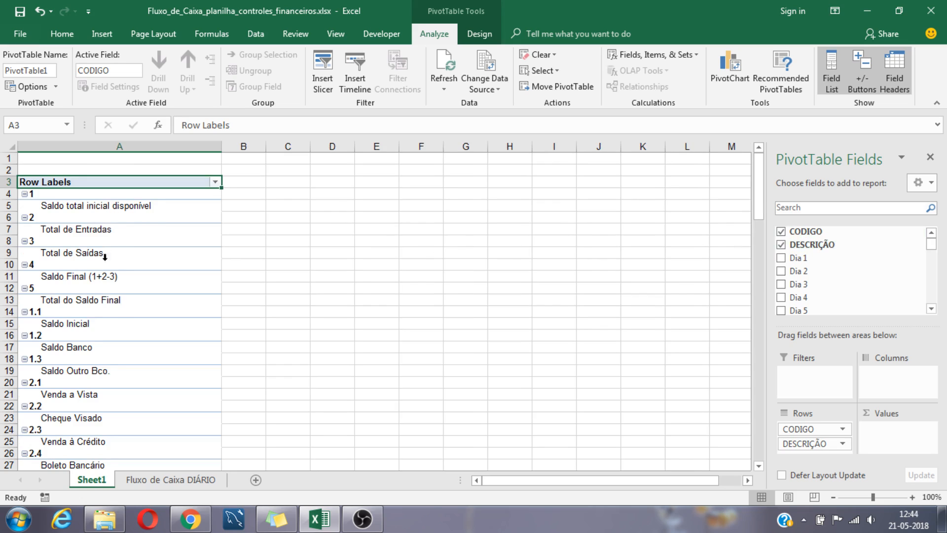
pyautogui.click(780, 259)
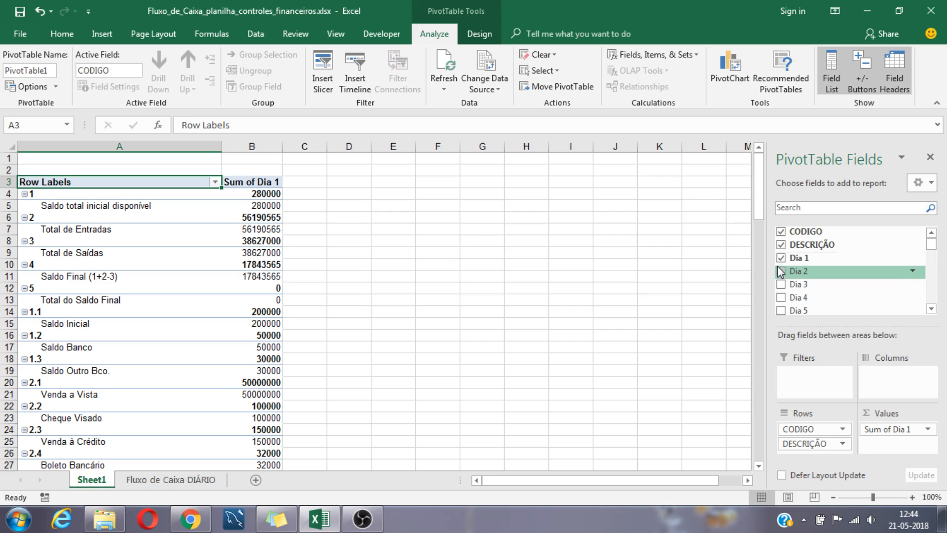
pyautogui.click(781, 271)
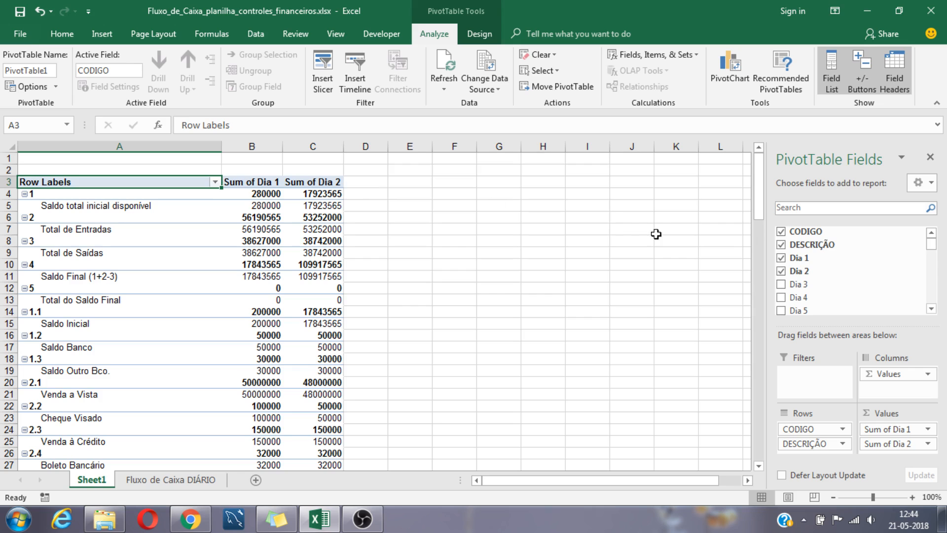
# - Compare the PivotTable's rows and Dia 1 and Dia 2 sums with the Fluxo de Caixa DIÁRIO source sheet
pyautogui.click(187, 480)
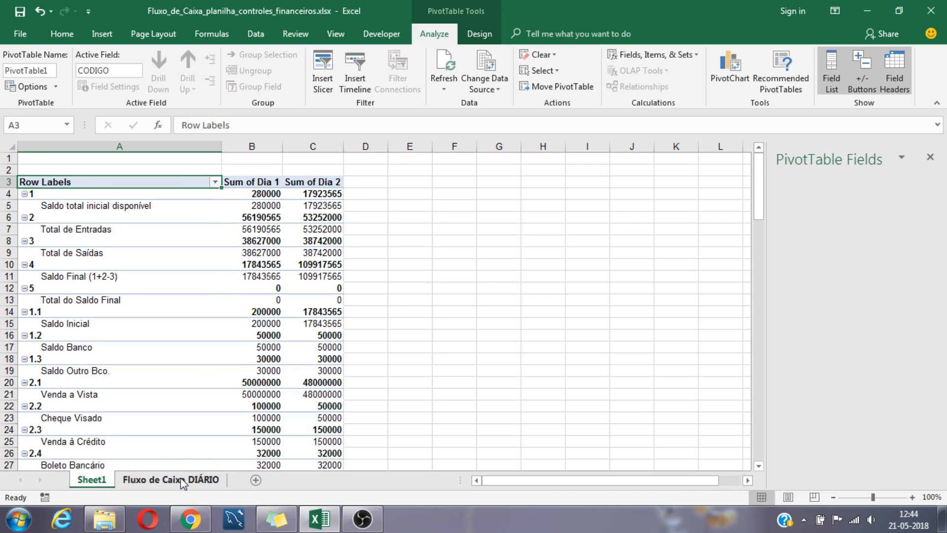
pyautogui.scroll(1, 422, 308)
pyautogui.click(381, 279)
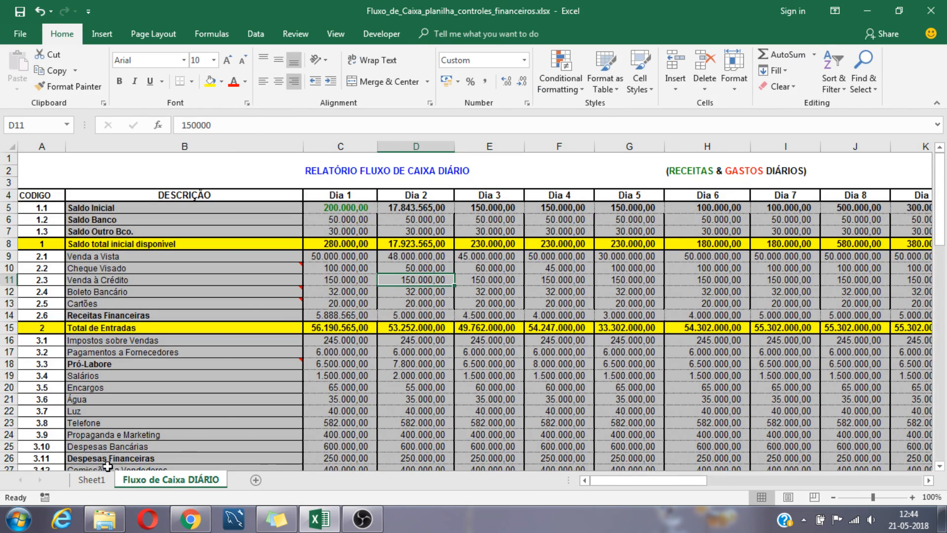
pyautogui.click(92, 480)
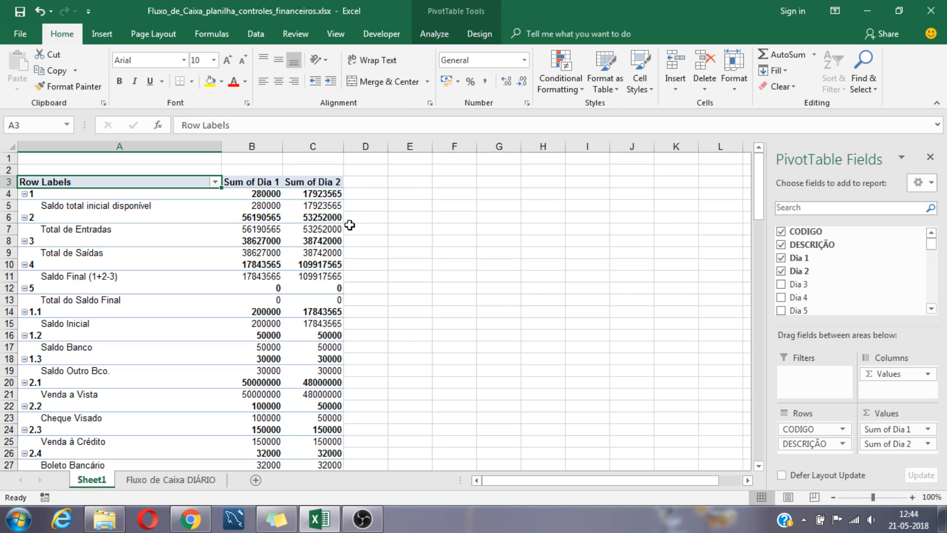
pyautogui.scroll(-3, 316, 266)
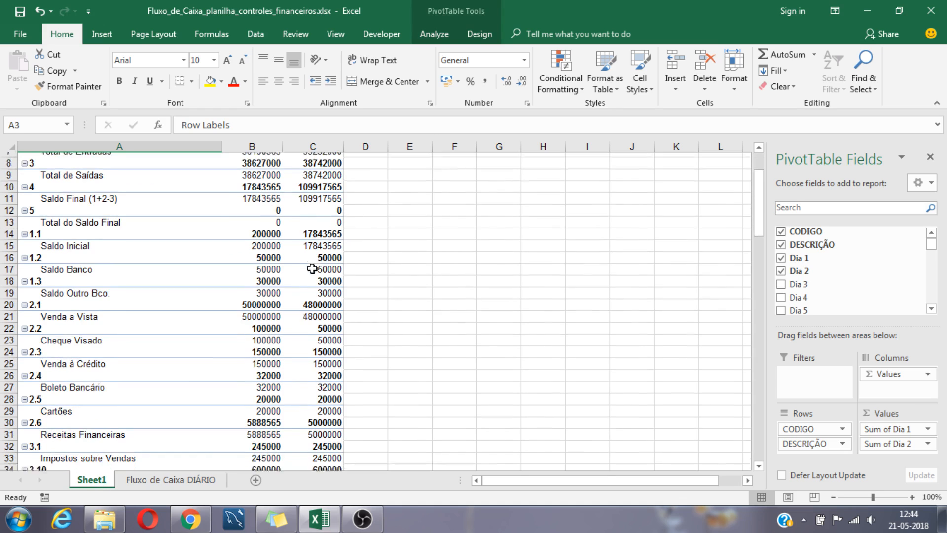
pyautogui.scroll(3, 282, 242)
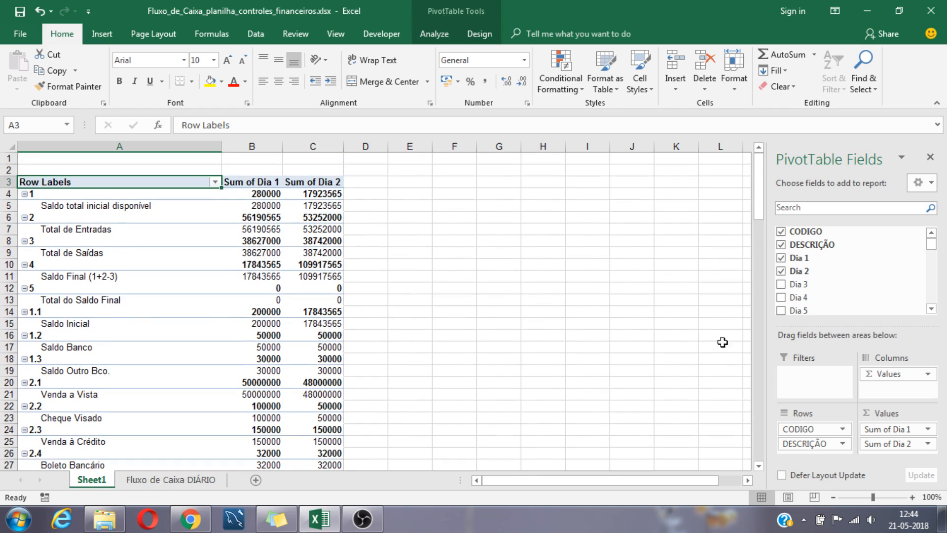
pyautogui.click(928, 374)
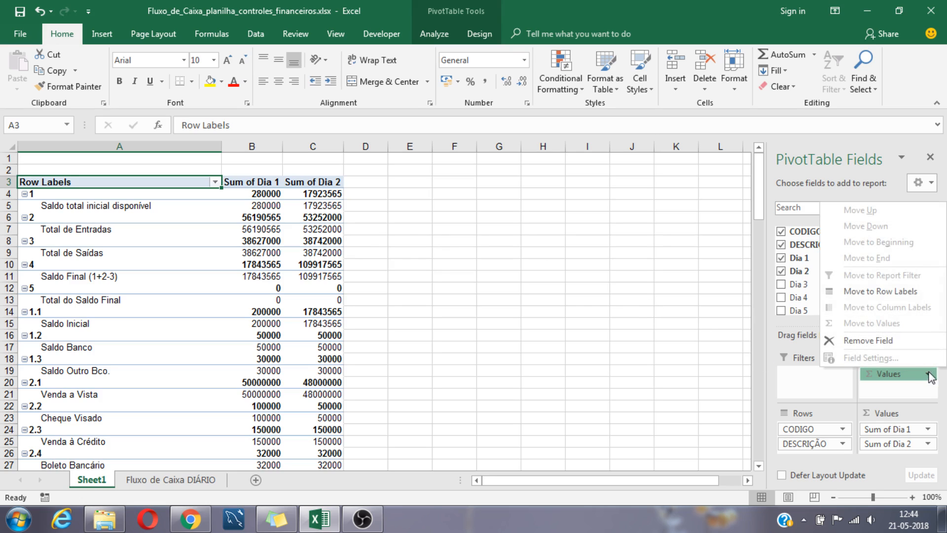
pyautogui.click(675, 370)
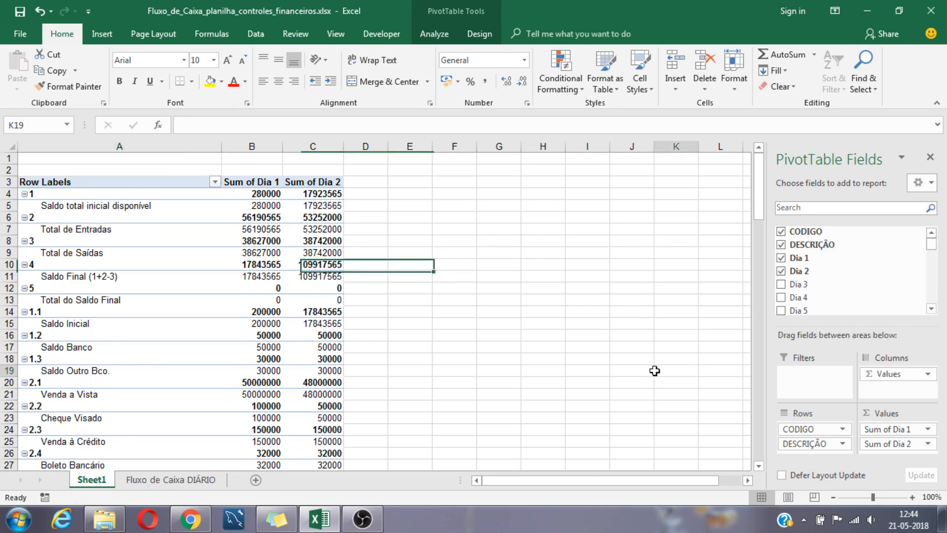
pyautogui.click(252, 323)
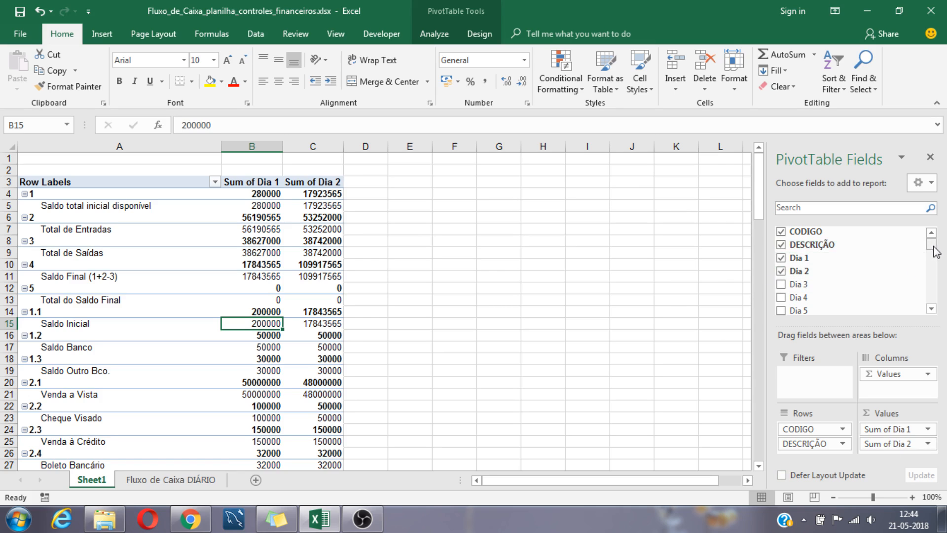
# - Add the TOTAL field to the PivotTable as a summed value
pyautogui.moveTo(933, 248); pyautogui.dragTo(932, 298)
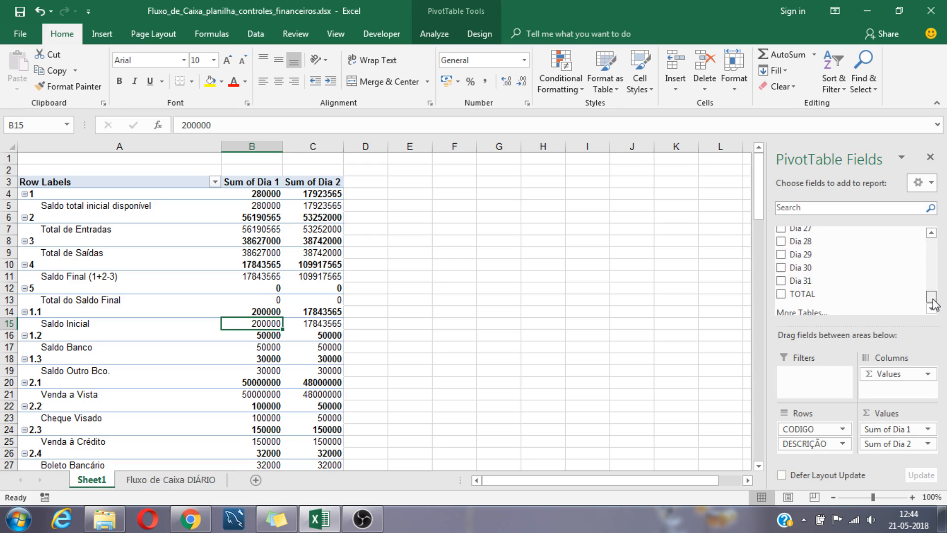
pyautogui.click(781, 290)
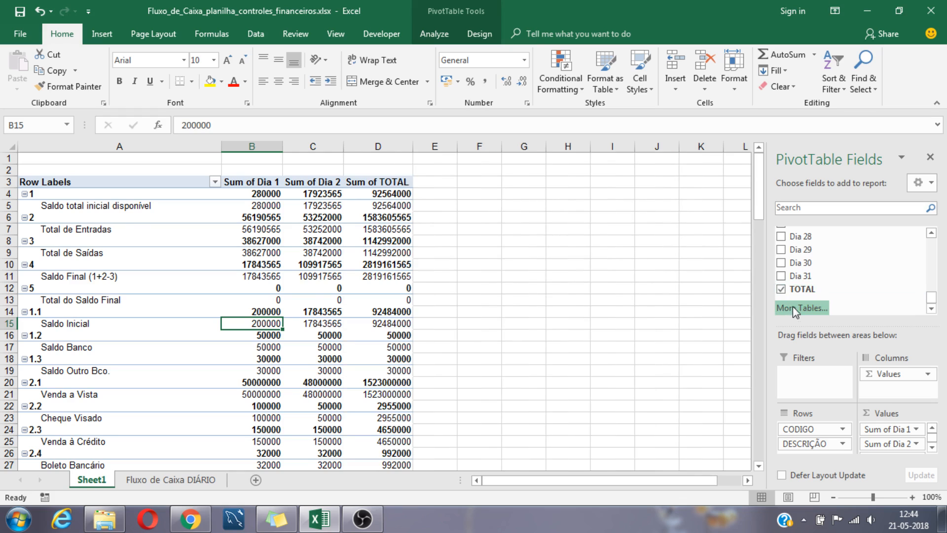
pyautogui.click(792, 309)
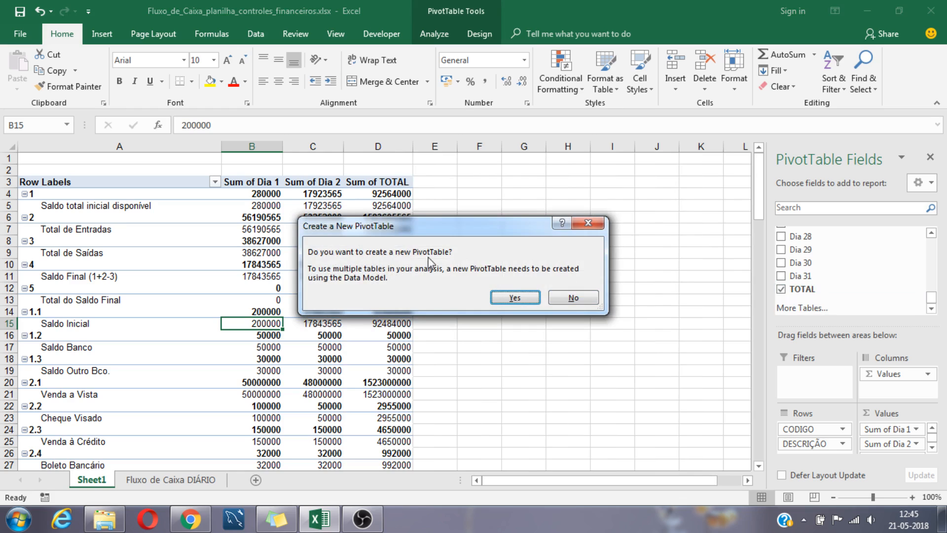
pyautogui.click(586, 301)
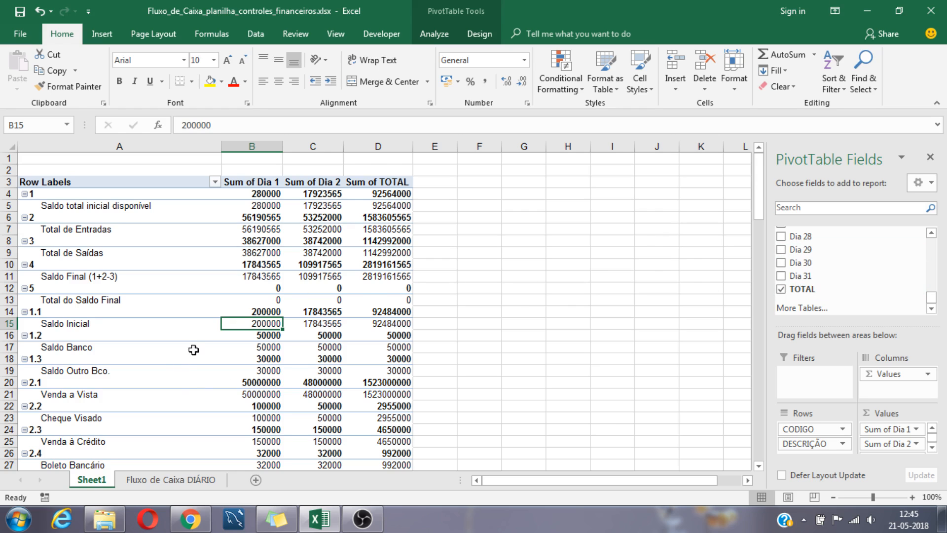
# - Review the PivotTable's rows with their Dia 1, Dia 2 and TOTAL sums, and its field list
pyautogui.scroll(-9, 286, 296)
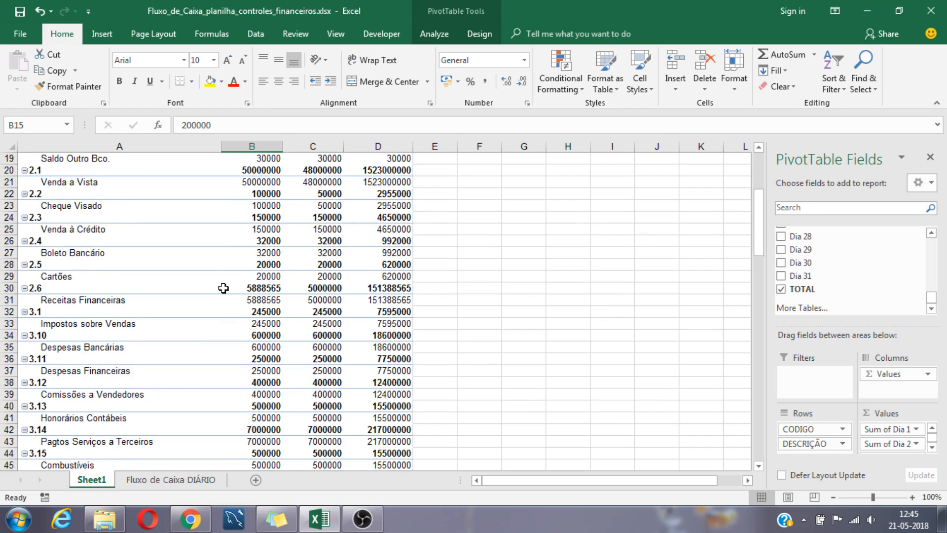
pyautogui.scroll(-5, 224, 291)
pyautogui.scroll(14, 224, 296)
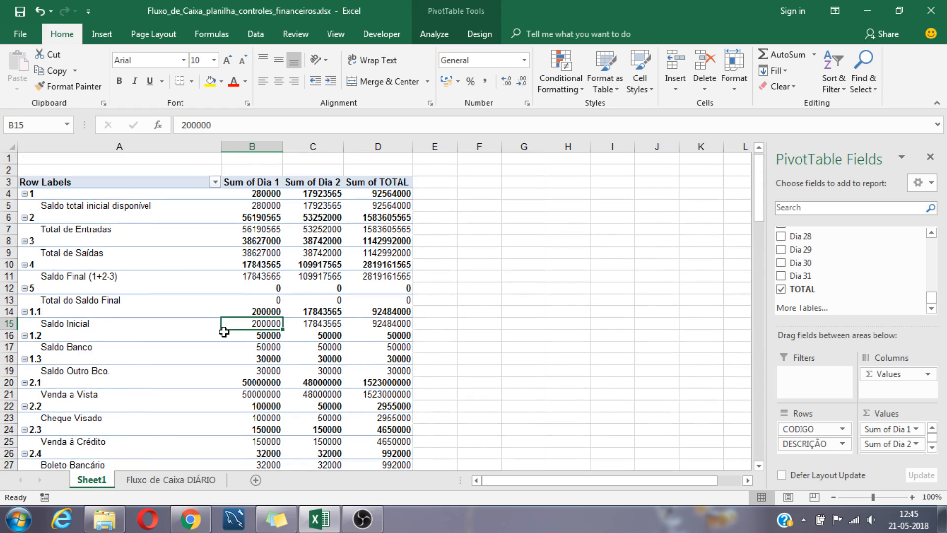
pyautogui.click(687, 241)
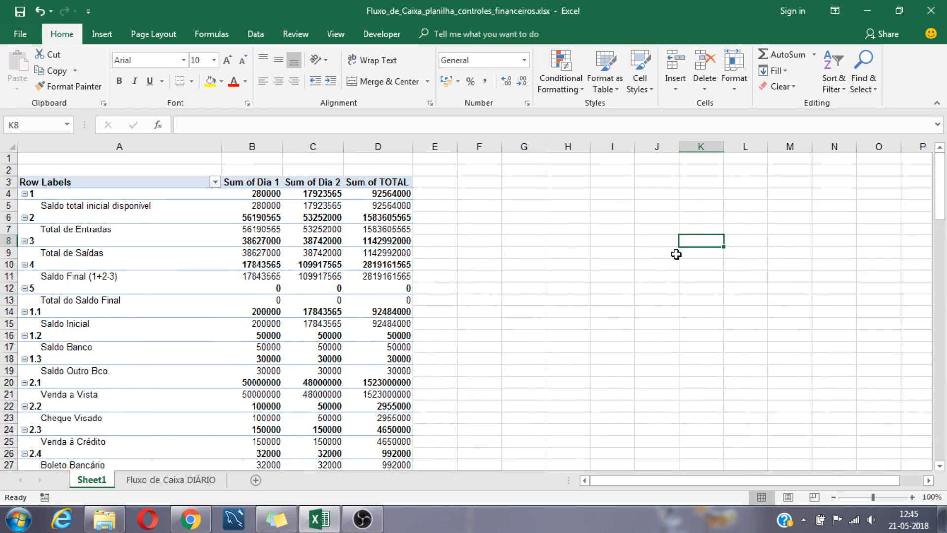
pyautogui.click(187, 268)
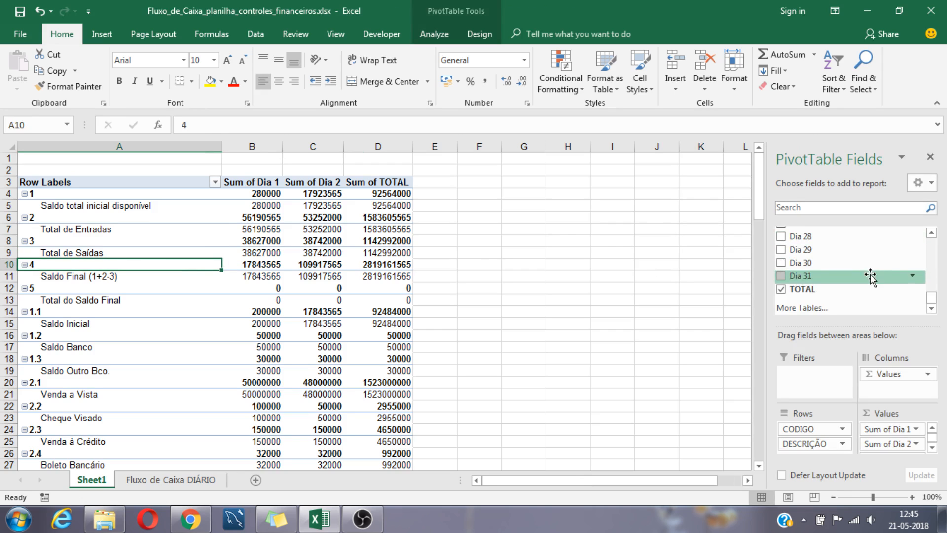
pyautogui.scroll(10, 933, 252)
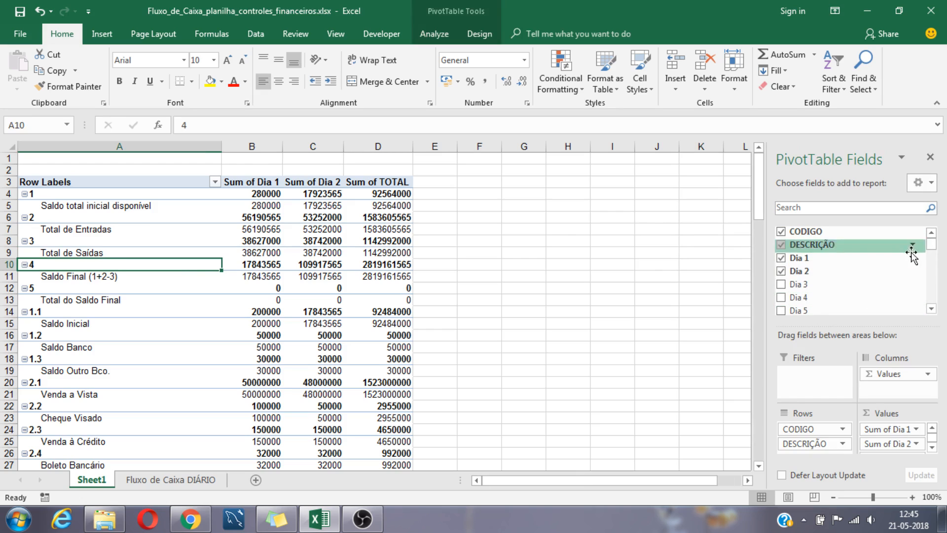
pyautogui.moveTo(936, 249)
pyautogui.mouseDown()
pyautogui.moveTo(936, 308)
pyautogui.moveTo(931, 239)
pyautogui.mouseUp()
# - Filter the PivotTable's CODIGO row labels to show only code 2
pyautogui.click(215, 182)
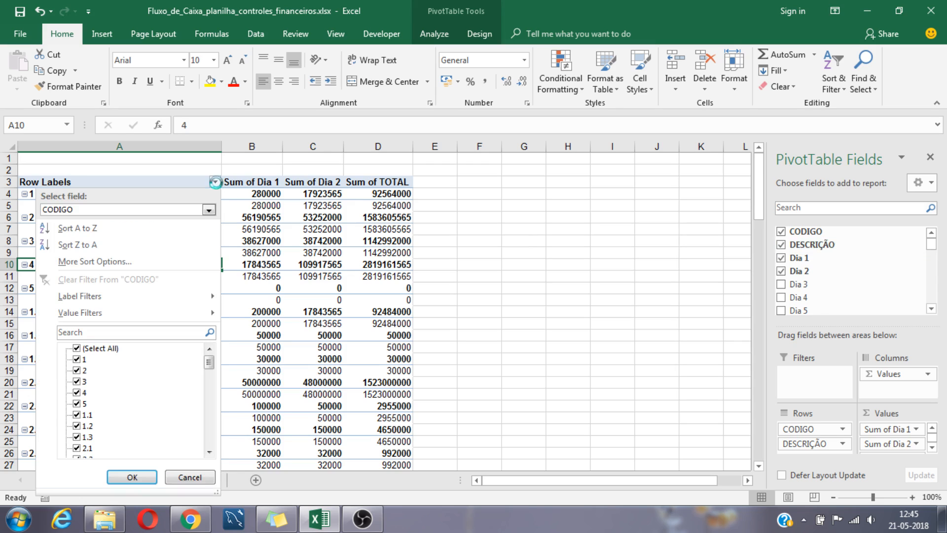
pyautogui.click(76, 348)
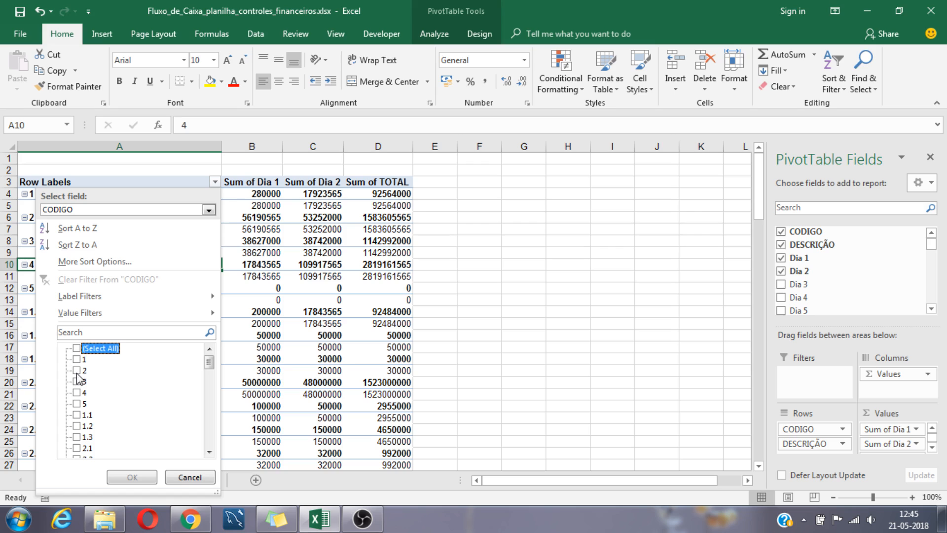
pyautogui.click(77, 373)
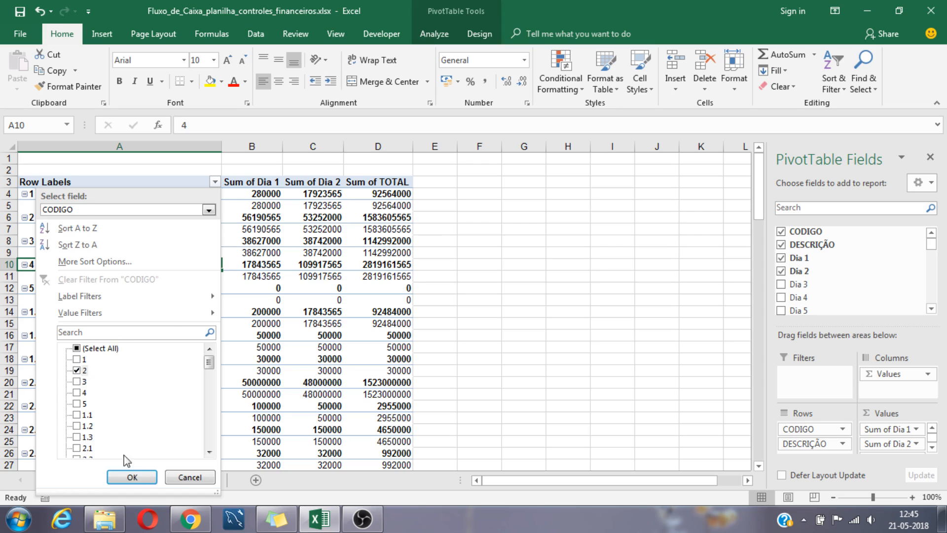
pyautogui.click(131, 477)
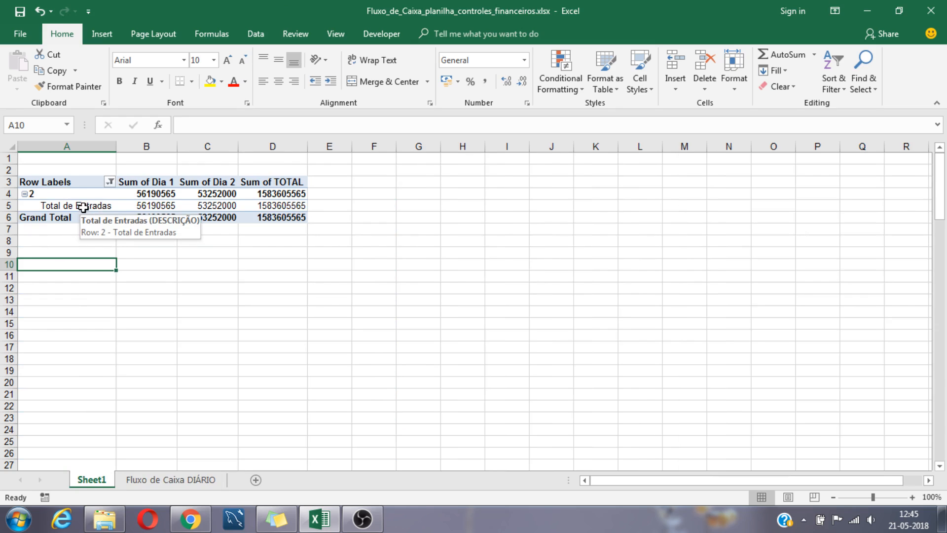
# - Filter the PivotTable's DESCRIÇÃO row labels to show only Água
pyautogui.click(82, 207)
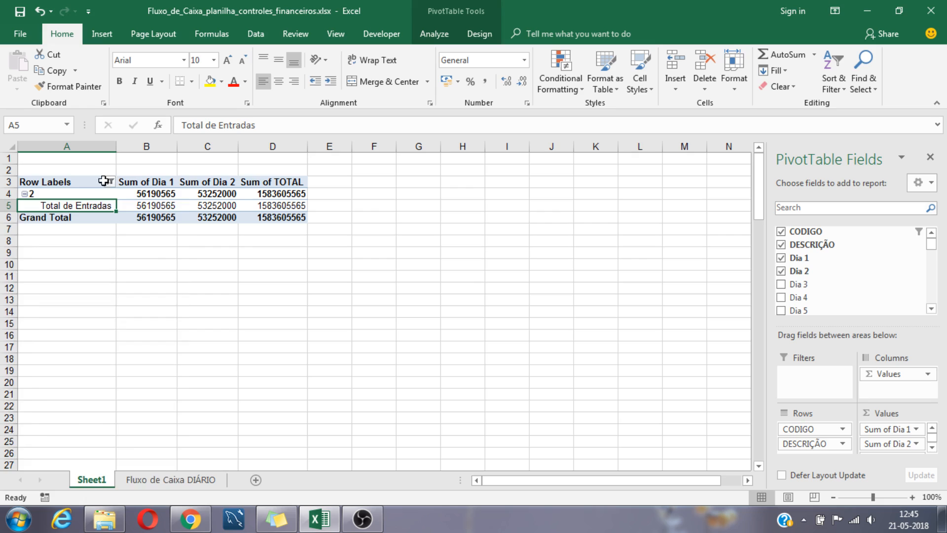
pyautogui.click(105, 181)
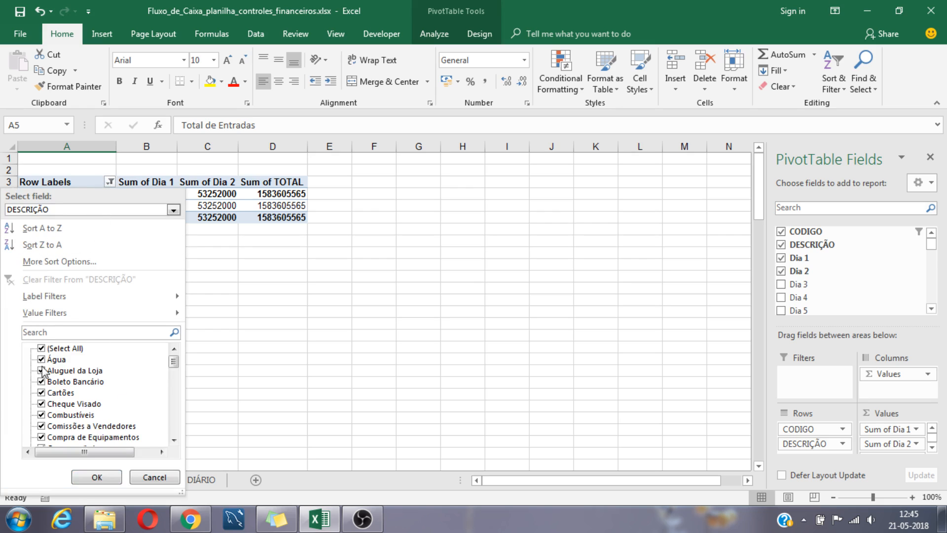
pyautogui.click(41, 349)
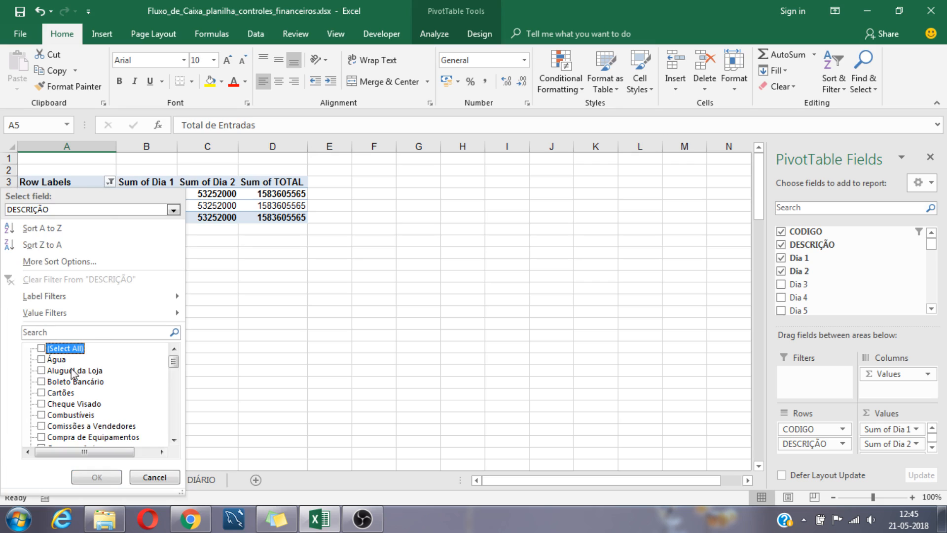
pyautogui.click(42, 360)
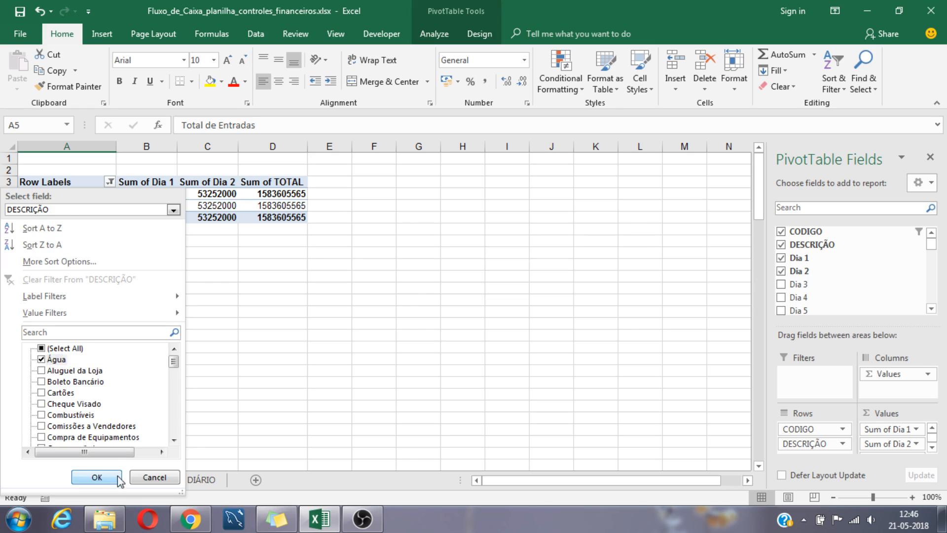
pyautogui.click(97, 477)
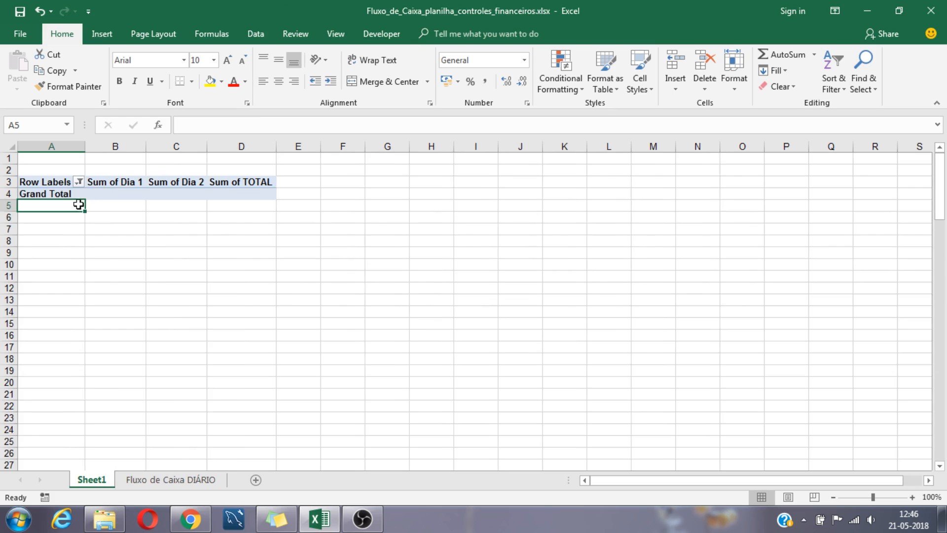
pyautogui.click(80, 182)
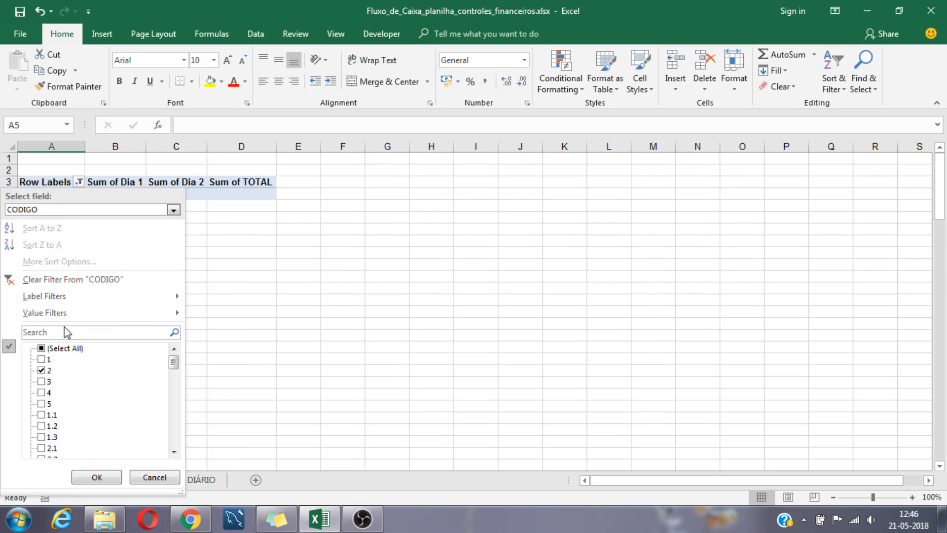
pyautogui.click(78, 184)
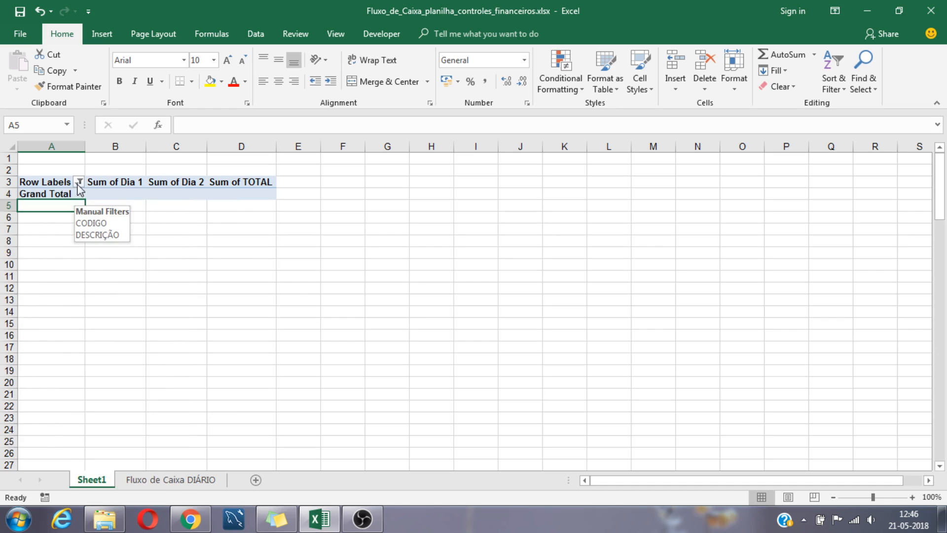
pyautogui.click(79, 183)
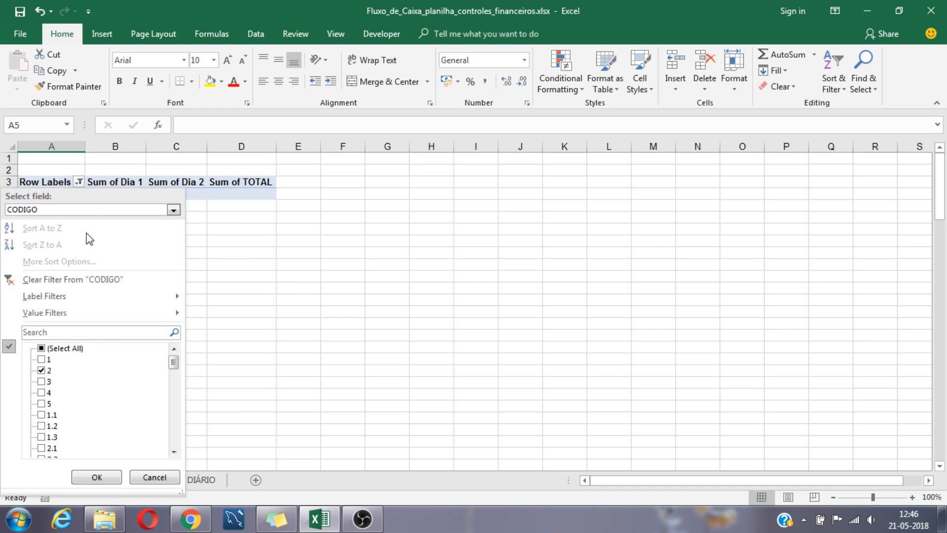
pyautogui.click(79, 183)
# - Include Aluguel da Loja alongside Água in the PivotTable's DESCRIÇÃO filter
pyautogui.click(122, 196)
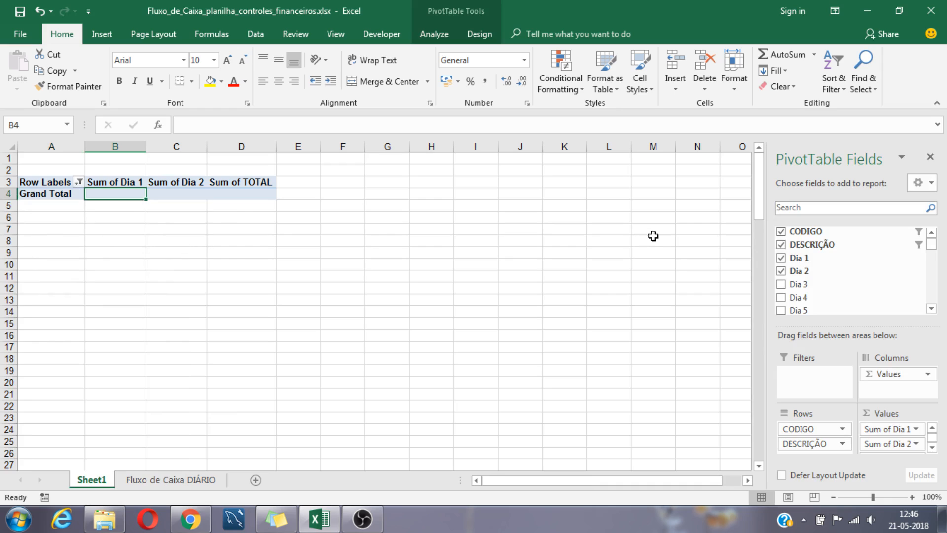
pyautogui.click(920, 245)
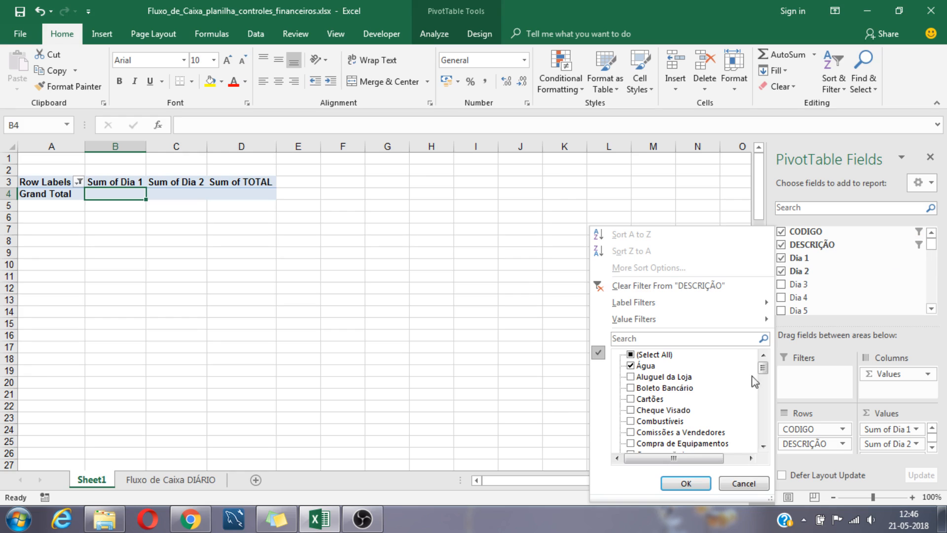
pyautogui.click(636, 378)
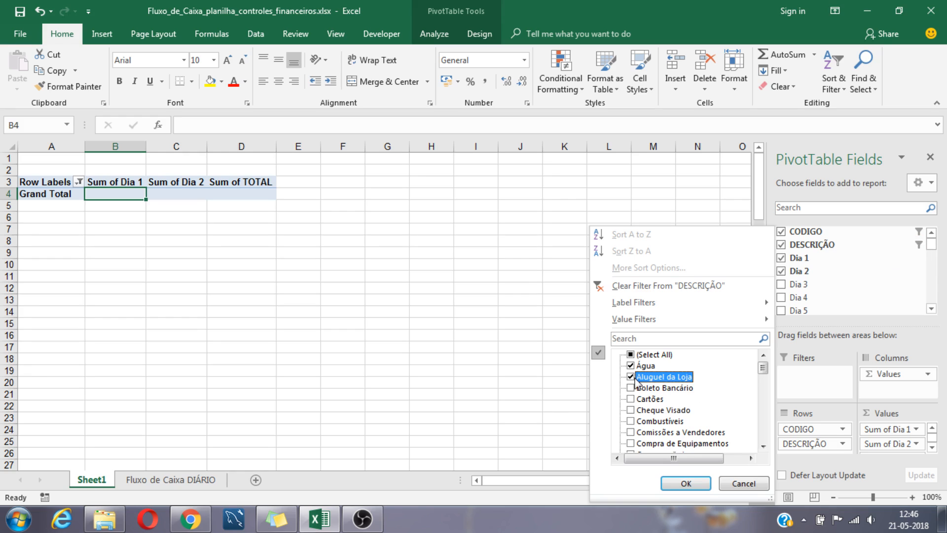
pyautogui.click(685, 483)
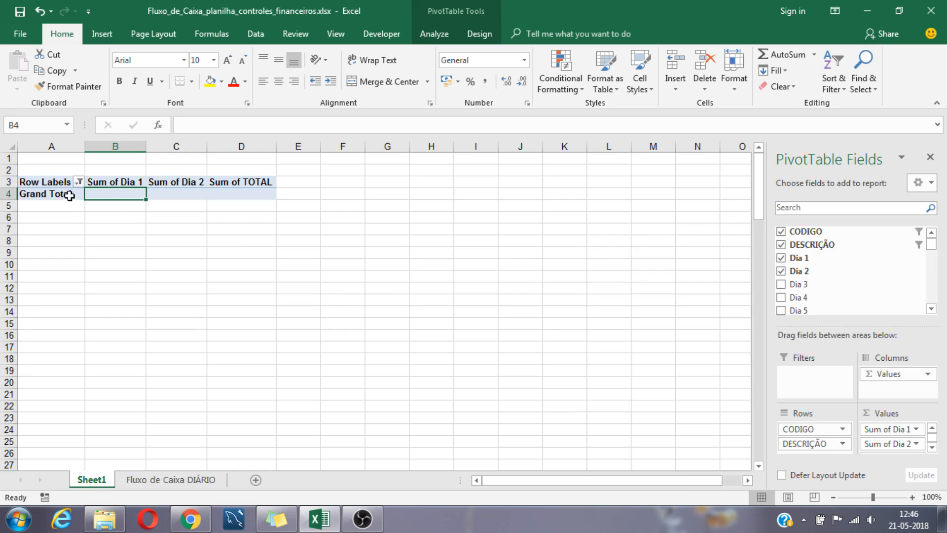
# - Reselect all codes in the PivotTable's CODIGO row label filter
pyautogui.click(79, 182)
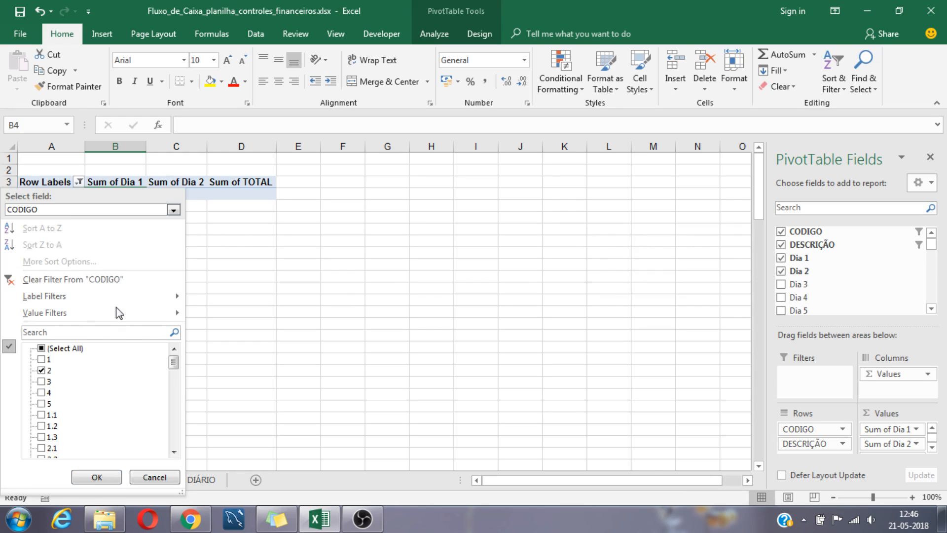
pyautogui.click(42, 348)
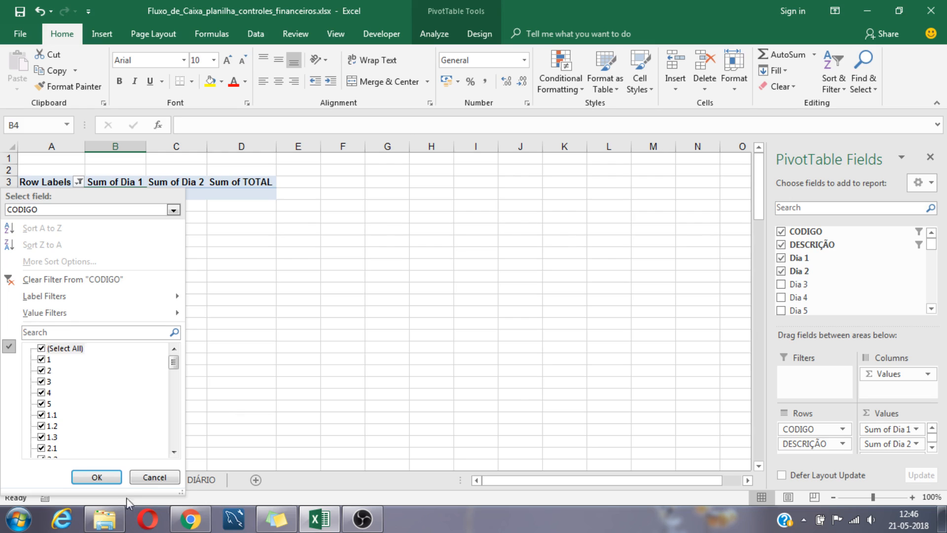
pyautogui.click(97, 477)
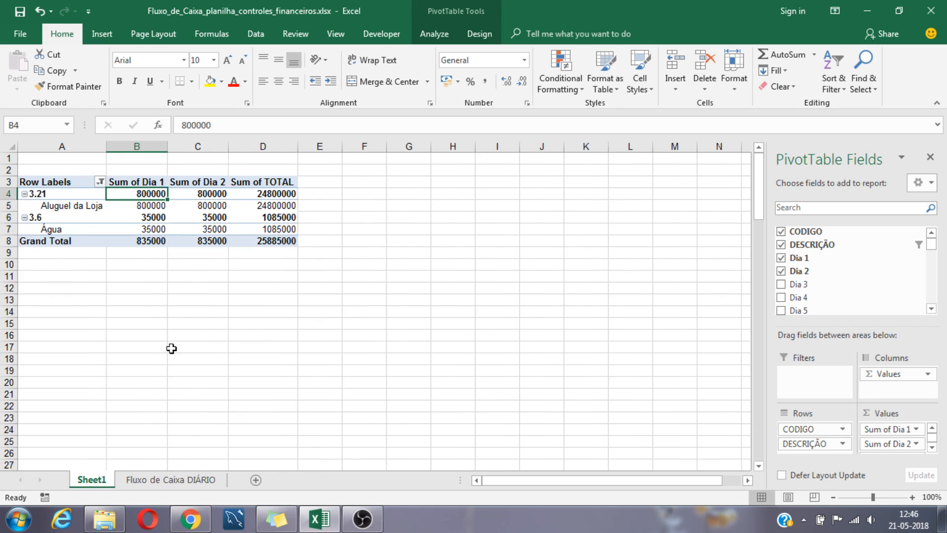
pyautogui.click(222, 371)
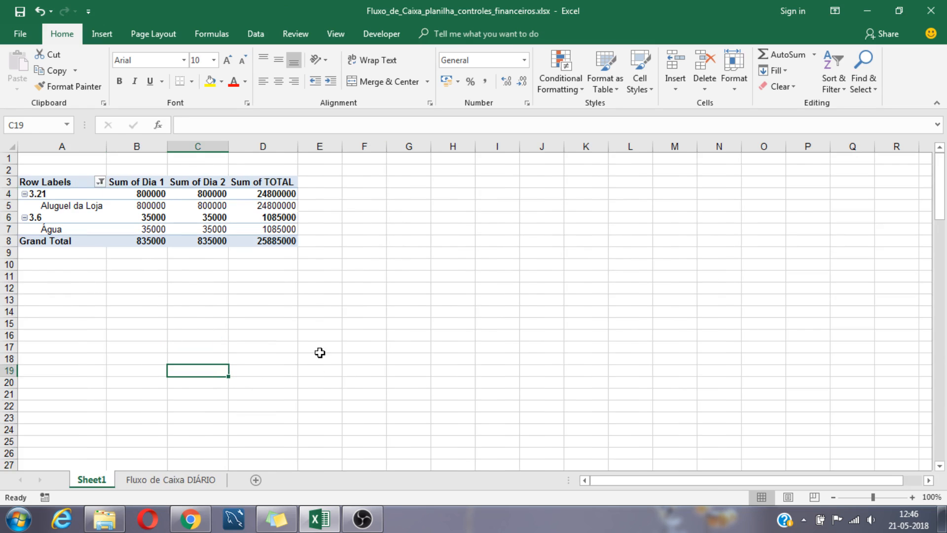